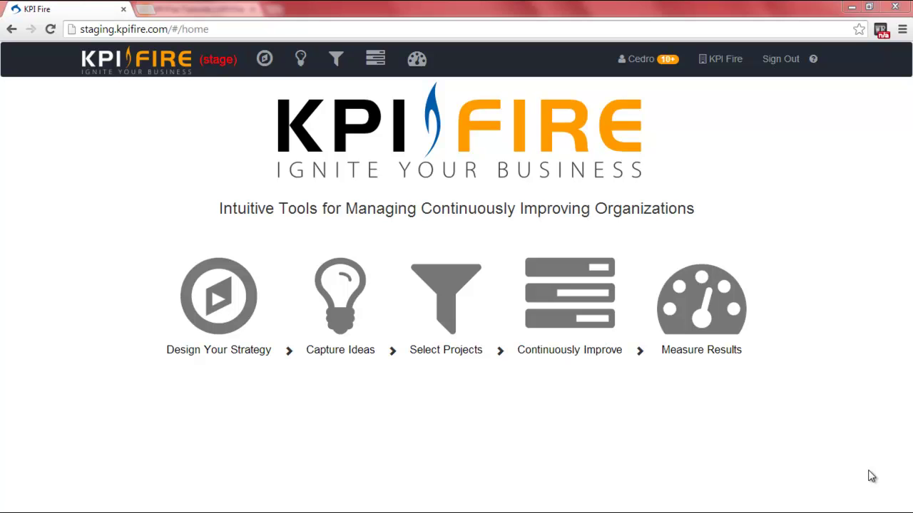
Open the Strategic Dashboard from Design Your Strategy and enable edit mode
{"action": "left_click", "coordinate": [221, 332]}
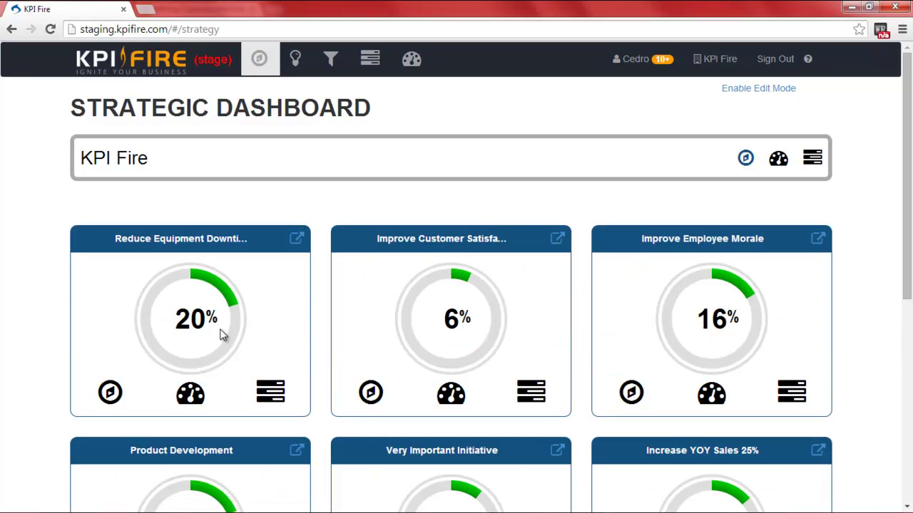
{"action": "left_click", "coordinate": [752, 93]}
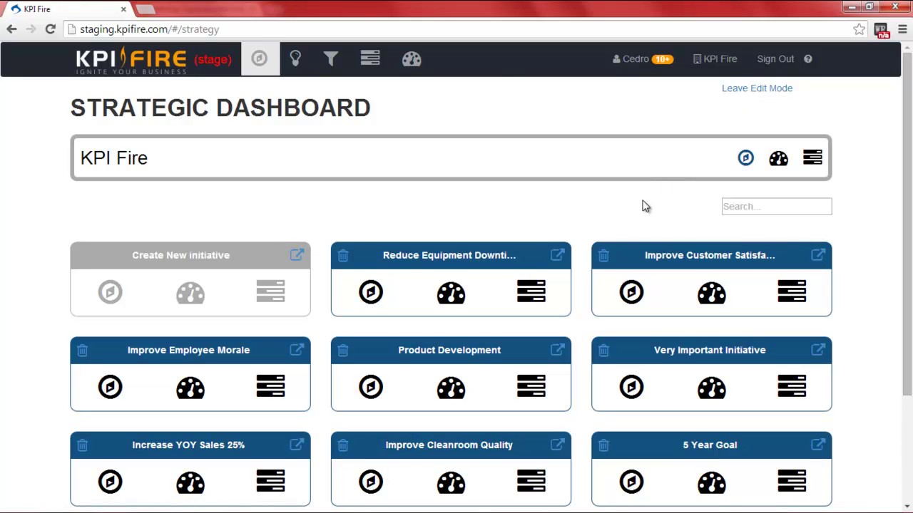
Create a new initiative card named 'This is my new goal'
{"action": "left_click", "coordinate": [220, 258]}
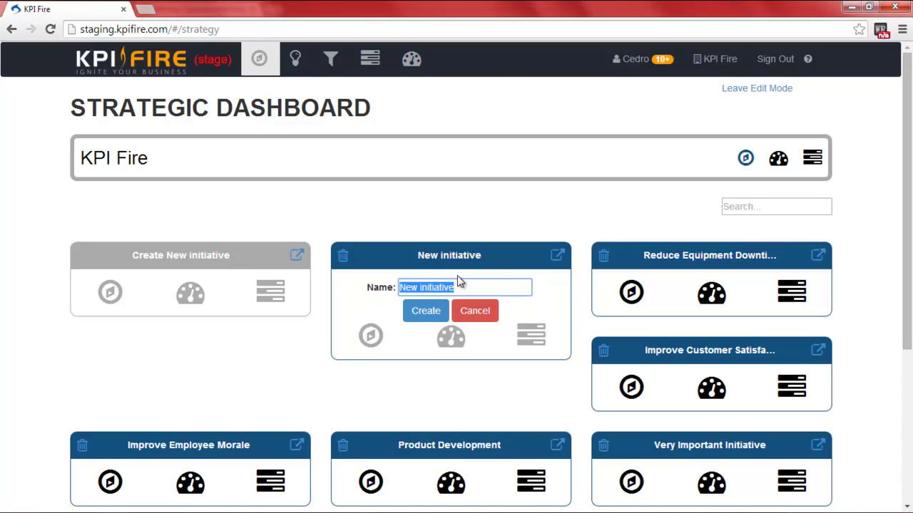
{"action": "type", "text": "This is my new goal"}
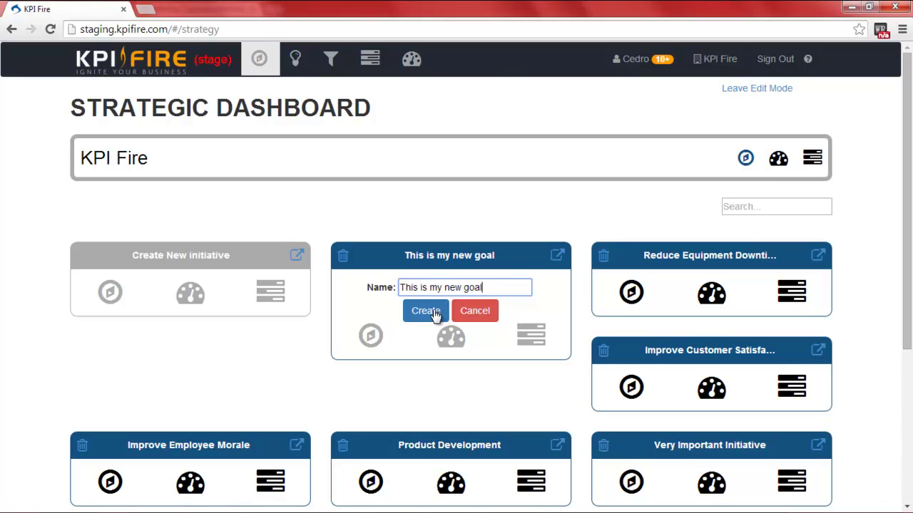
{"action": "left_click", "coordinate": [434, 312]}
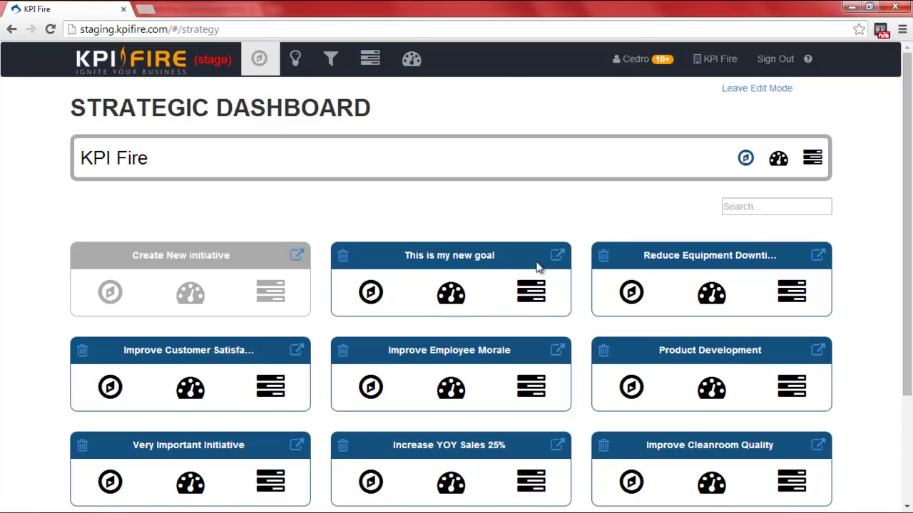
Leave edit mode and check the new goal card at 0%, then return to the top
{"action": "left_click", "coordinate": [751, 90]}
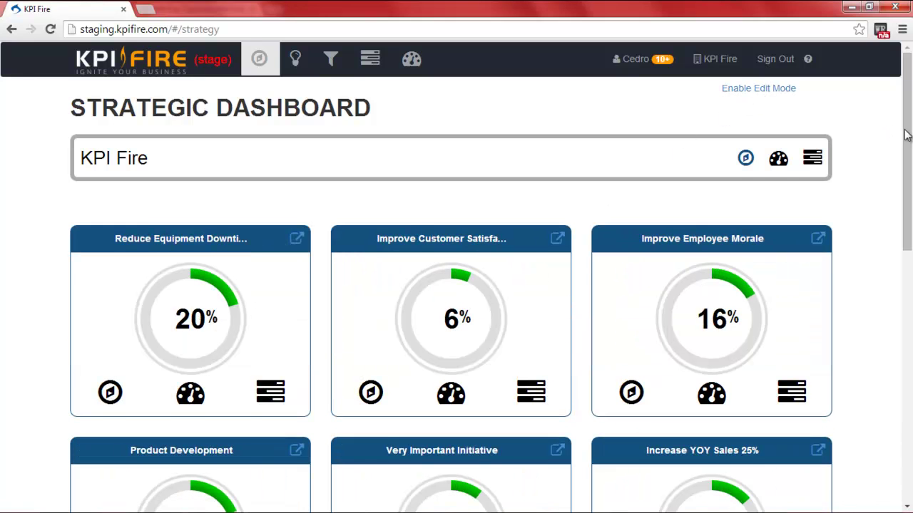
{"action": "left_click_drag", "start_coordinate": [911, 142], "coordinate": [911, 402]}
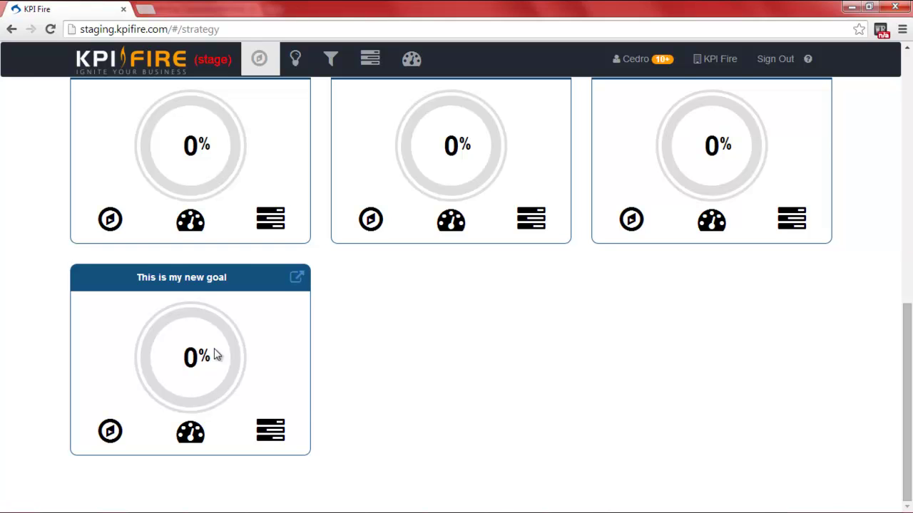
{"action": "left_click", "coordinate": [818, 243]}
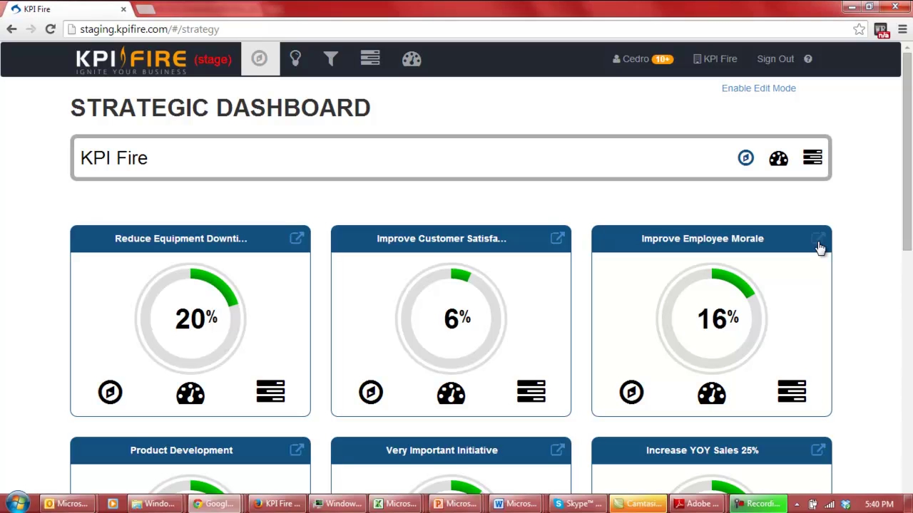
Open Improve Employee Morale's details, showing quarterly bars and a 16% project-progress ring
{"action": "left_click", "coordinate": [818, 246]}
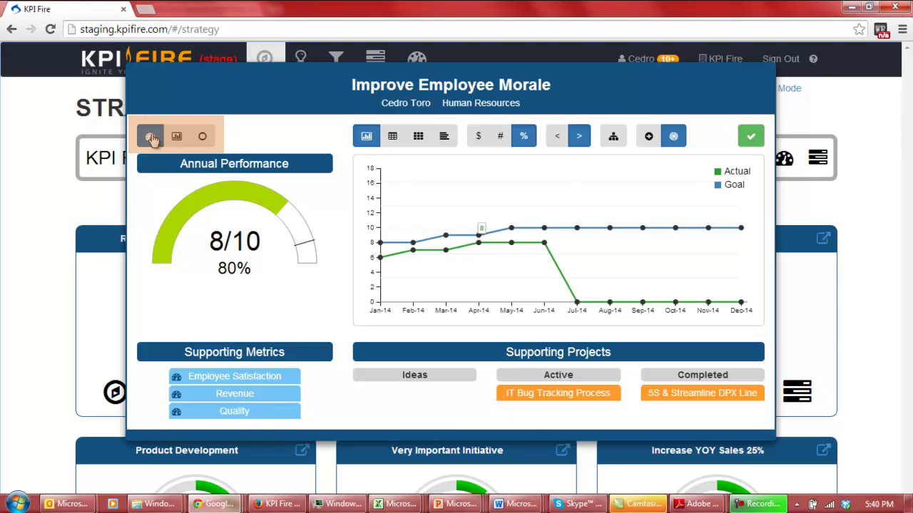
{"action": "left_click", "coordinate": [176, 136]}
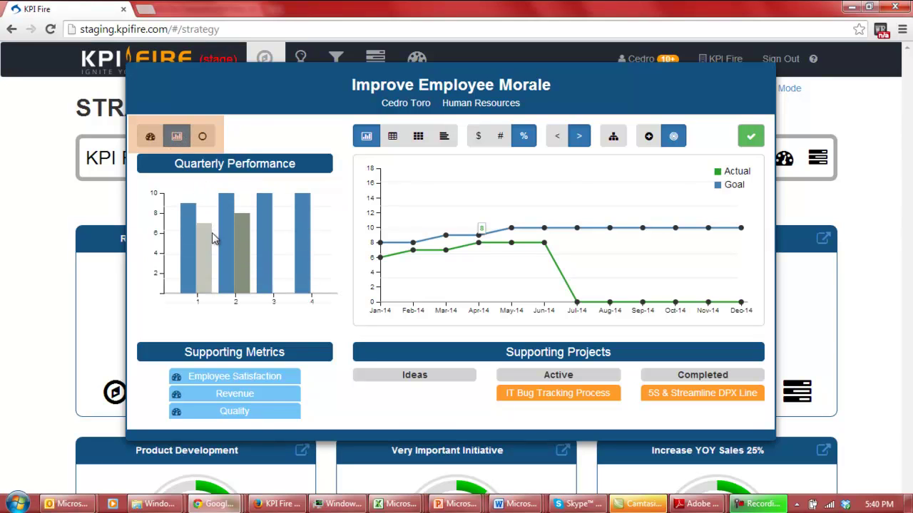
{"action": "left_click", "coordinate": [204, 138]}
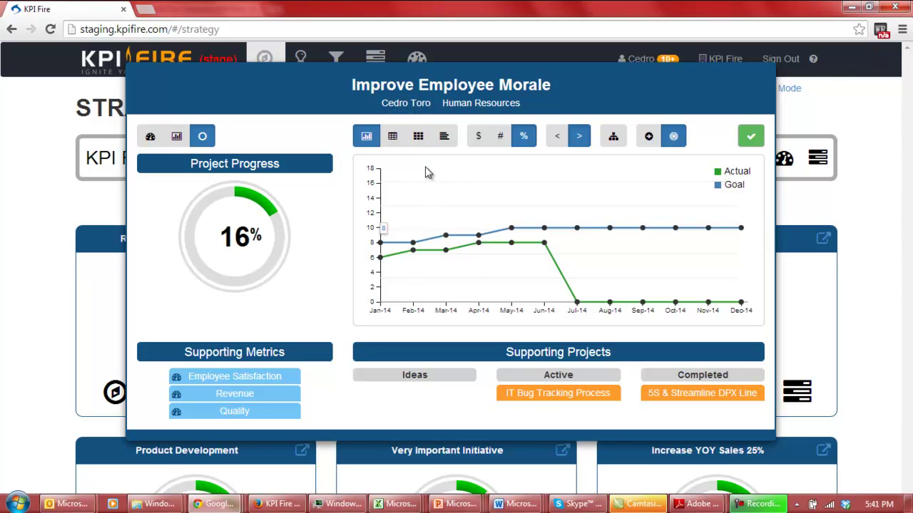
Show the 2014 monthly Goal/Actual table, select Jan-14 Actual, and show the 8/10 gauge
{"action": "left_click", "coordinate": [419, 137]}
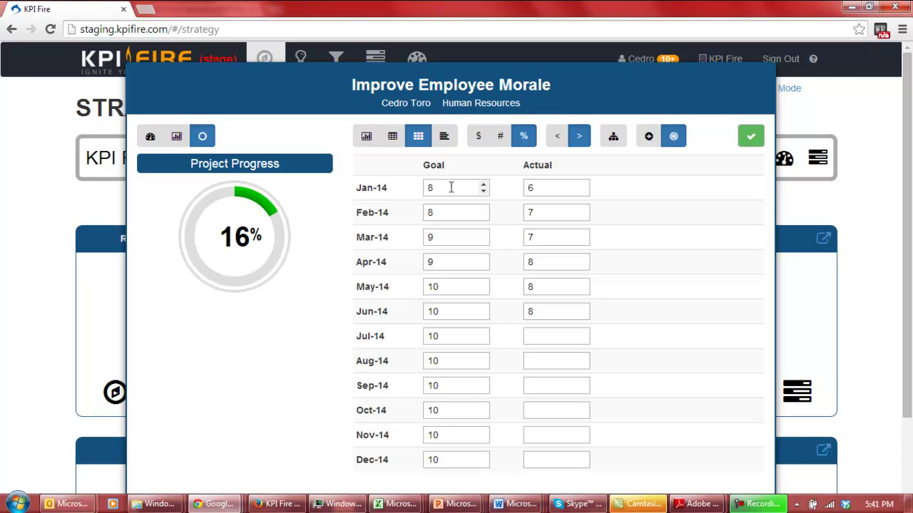
{"action": "left_click", "coordinate": [533, 186]}
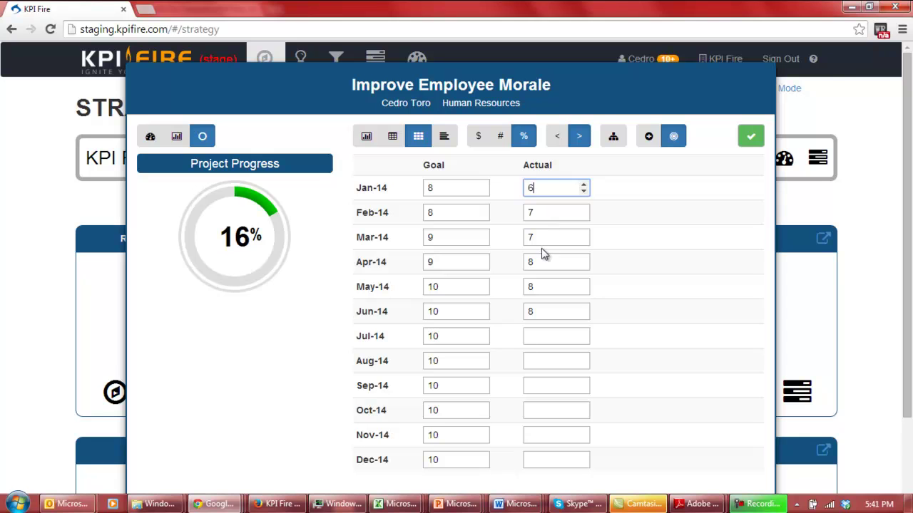
{"action": "left_click", "coordinate": [674, 138]}
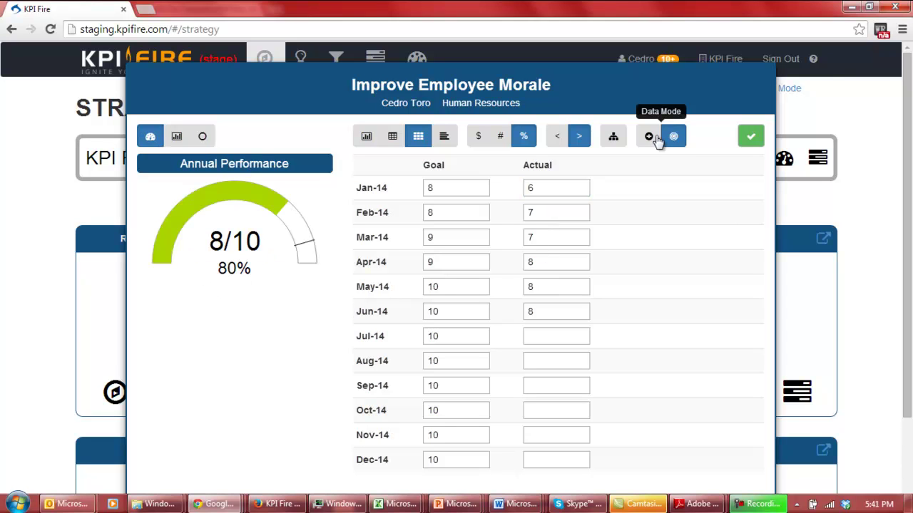
{"action": "left_click", "coordinate": [648, 136]}
{"action": "left_click", "coordinate": [673, 138]}
{"action": "left_click", "coordinate": [649, 137]}
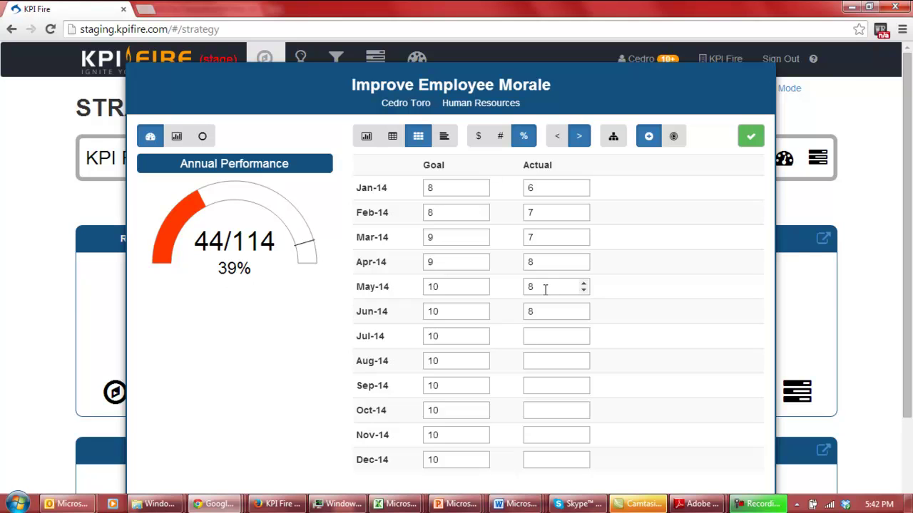
{"action": "left_click", "coordinate": [176, 137]}
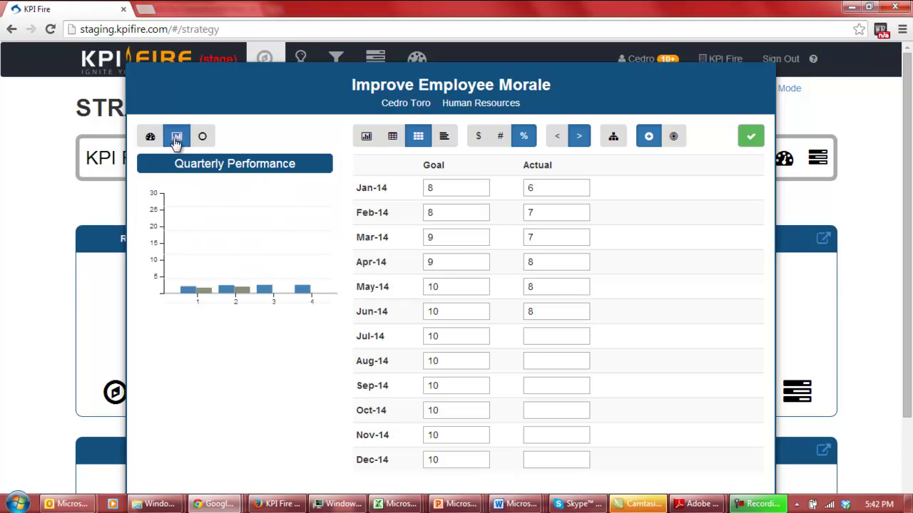
{"action": "left_click", "coordinate": [158, 139]}
{"action": "left_click", "coordinate": [674, 139]}
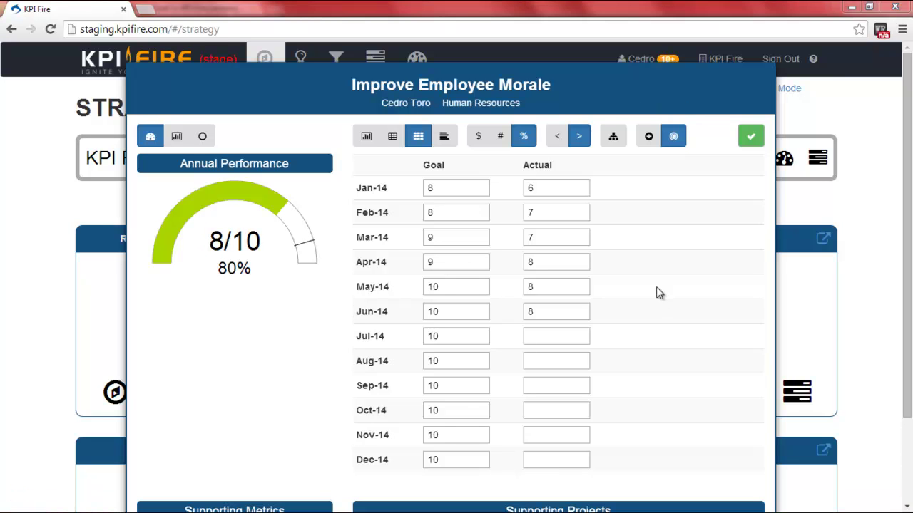
Toggle the goal direction between lower-is-better and higher-is-better, ending on lower-is-better
{"action": "left_click", "coordinate": [559, 142]}
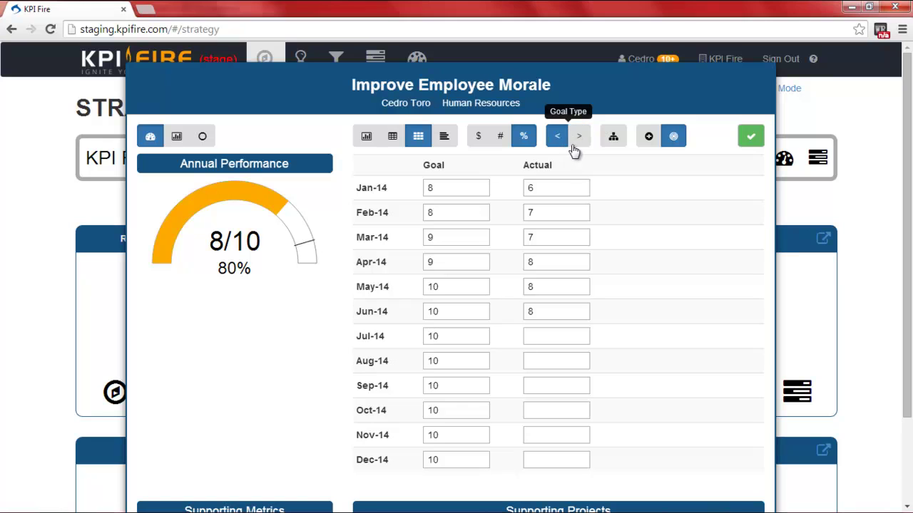
{"action": "left_click", "coordinate": [579, 143]}
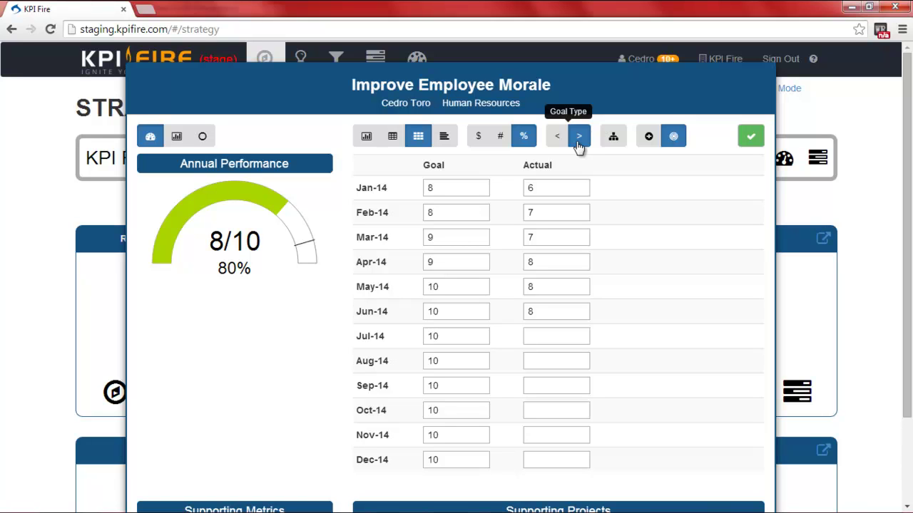
{"action": "left_click", "coordinate": [557, 139]}
Try dollar and count units, restore percent, and show the quarterly action plan table
{"action": "left_click", "coordinate": [476, 139]}
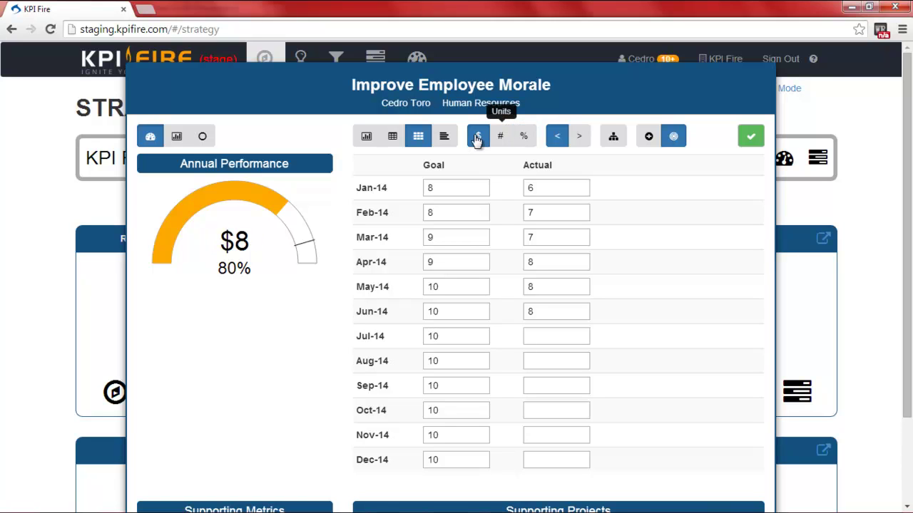
{"action": "left_click", "coordinate": [502, 139]}
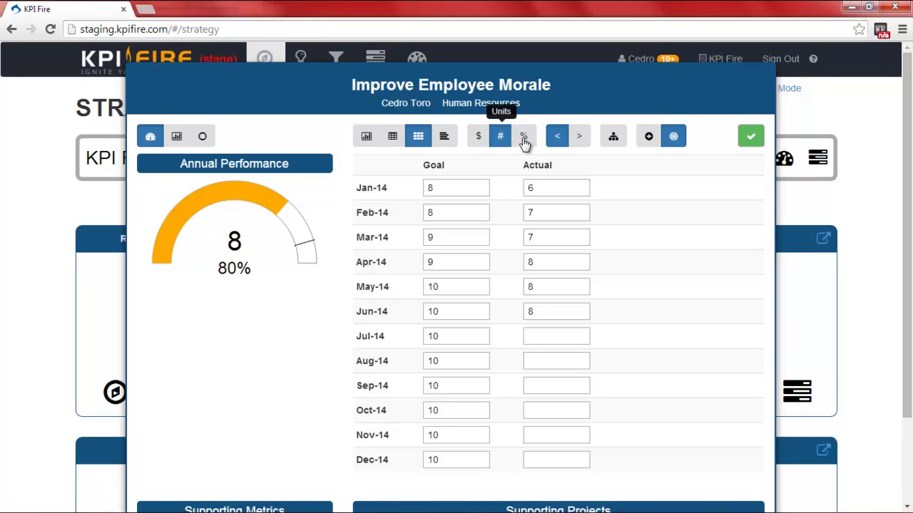
{"action": "left_click", "coordinate": [525, 139]}
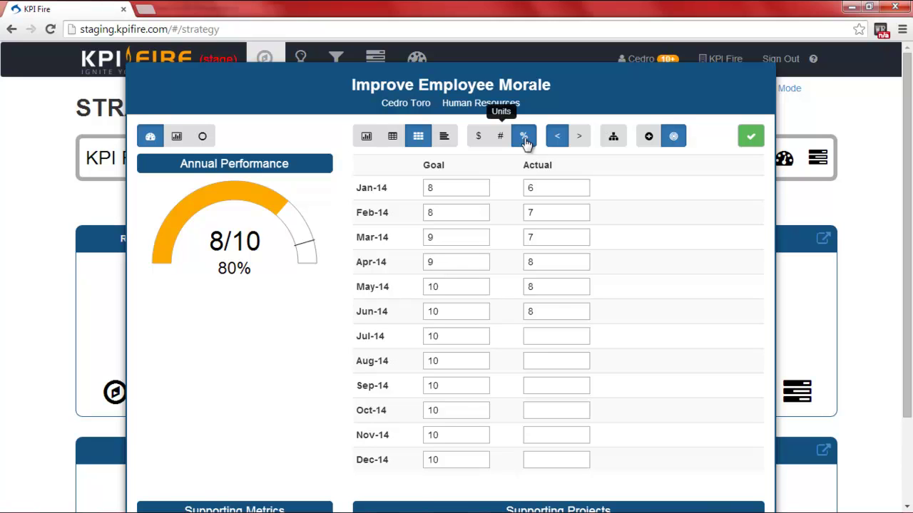
{"action": "left_click", "coordinate": [392, 137]}
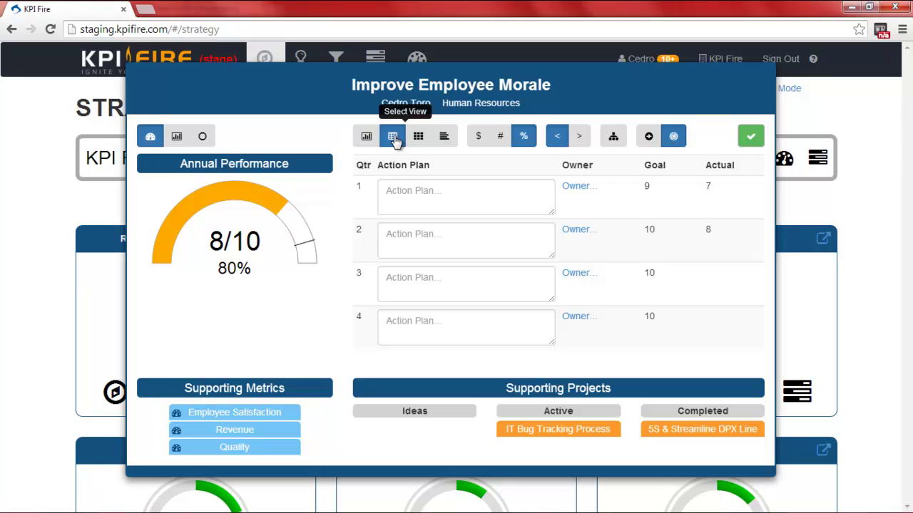
Enter quarter 1's action plan 'Do this' and assign its owner
{"action": "left_click", "coordinate": [419, 191]}
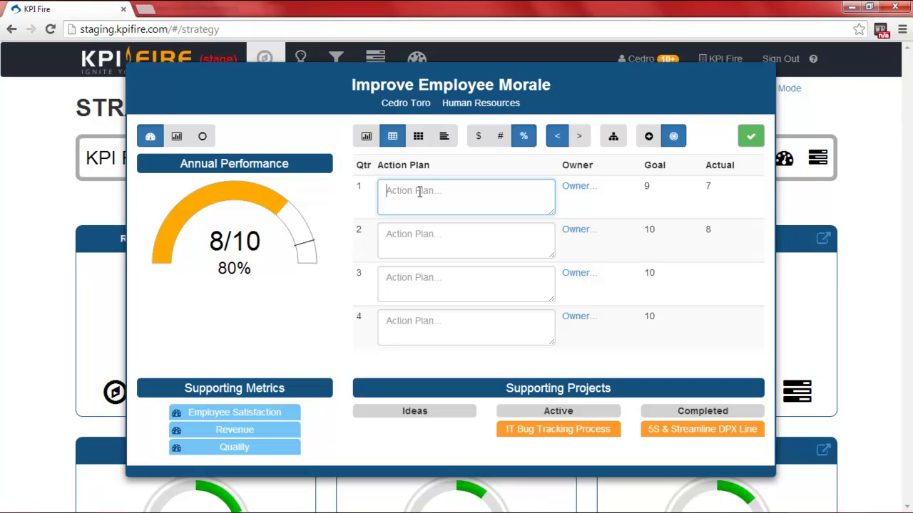
{"action": "type", "text": "Do this."}
{"action": "left_click", "coordinate": [576, 187]}
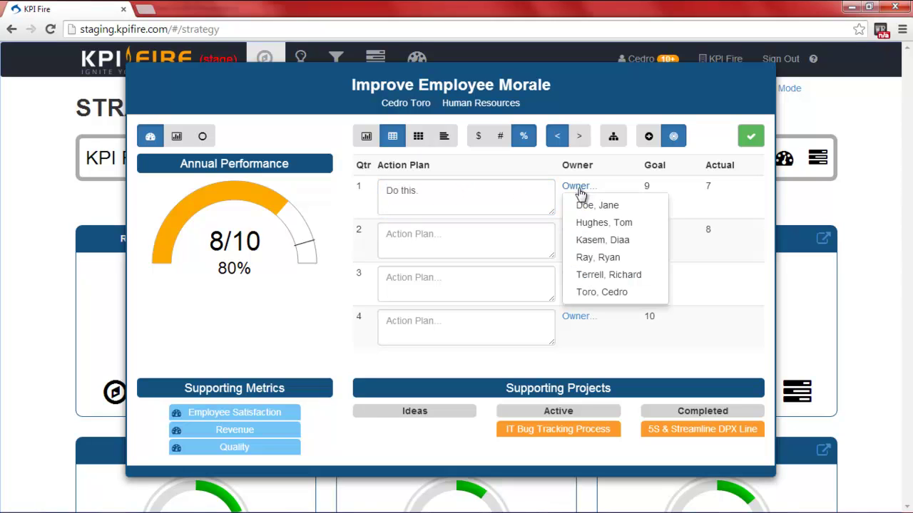
{"action": "left_click", "coordinate": [603, 258]}
Enter quarter 2's action plan 'Do that.' and assign its owner
{"action": "left_click", "coordinate": [505, 237]}
{"action": "type", "text": "Do that."}
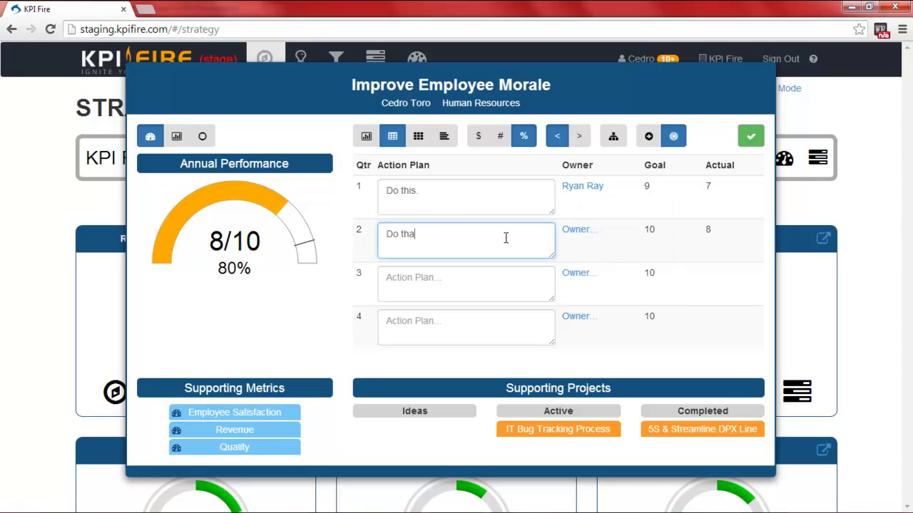
{"action": "left_click", "coordinate": [584, 232]}
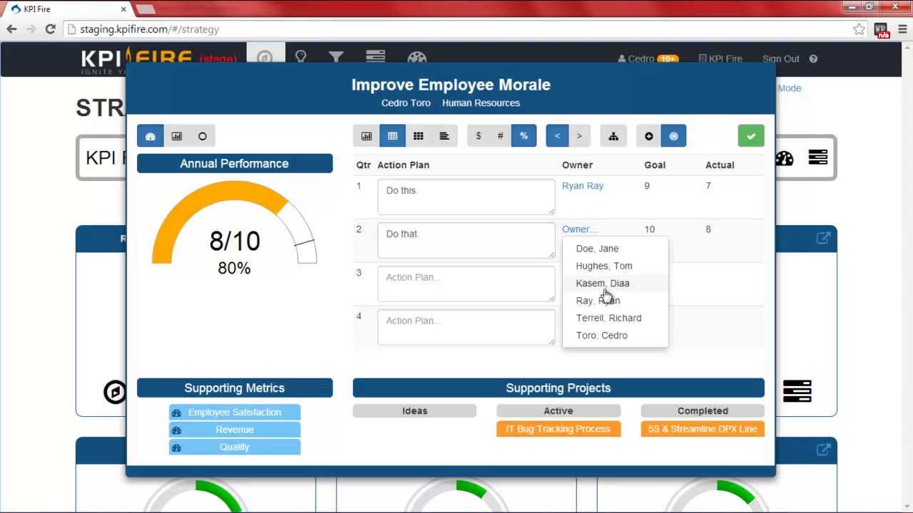
{"action": "left_click", "coordinate": [606, 334]}
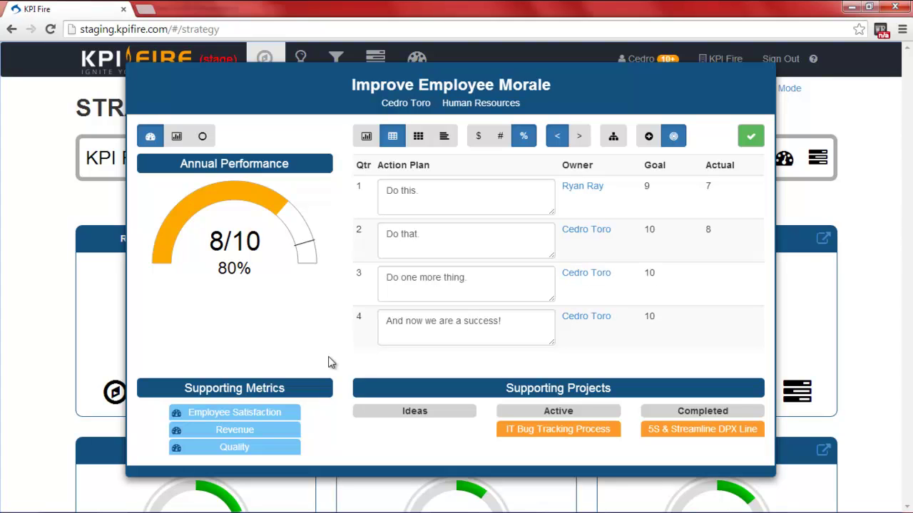
Review Employee Satisfaction's data as a table and line chart, then return to Improve Employee Morale
{"action": "left_click", "coordinate": [289, 422]}
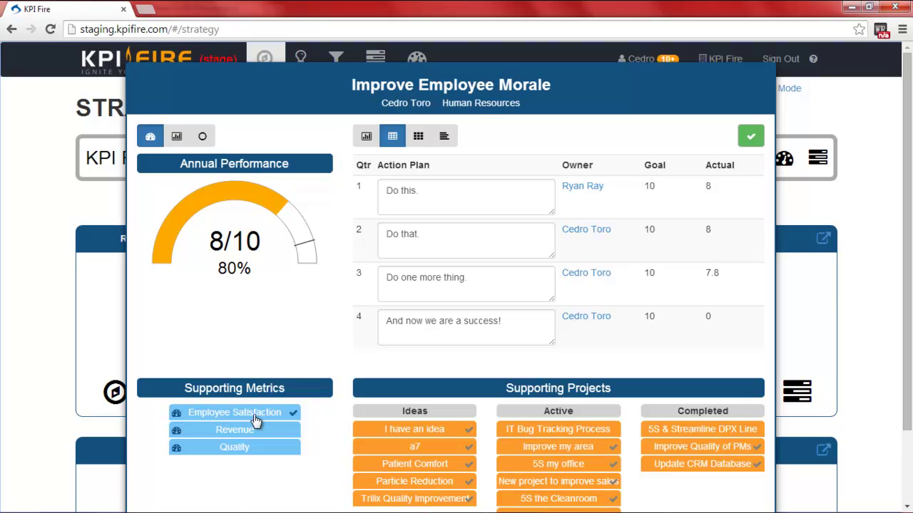
{"action": "left_click", "coordinate": [417, 137]}
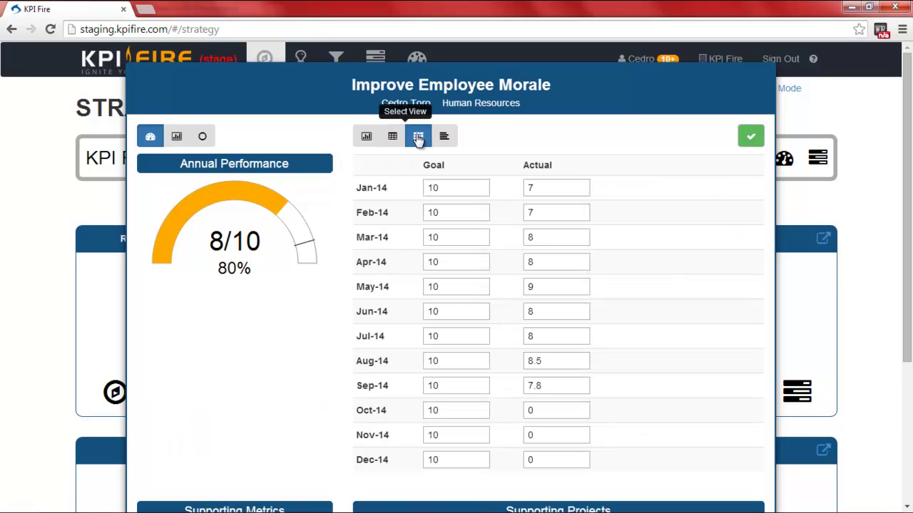
{"action": "left_click", "coordinate": [366, 136]}
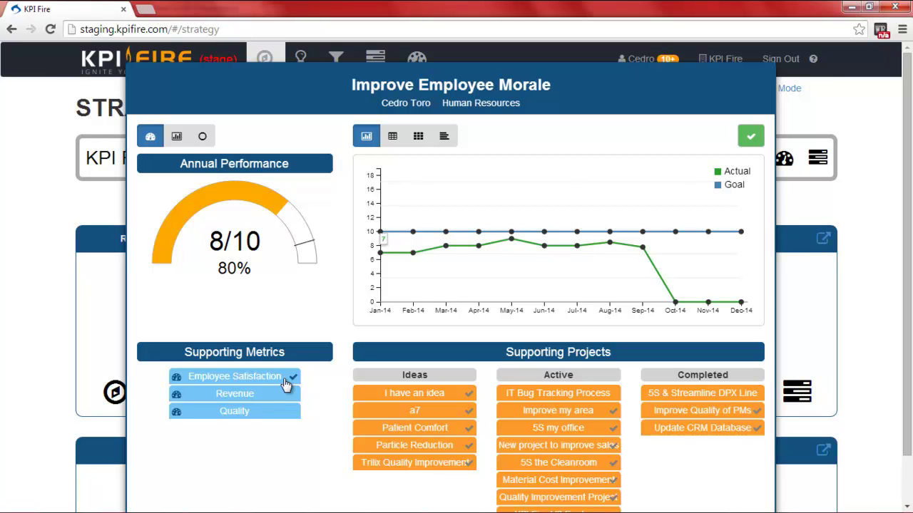
{"action": "left_click", "coordinate": [245, 378]}
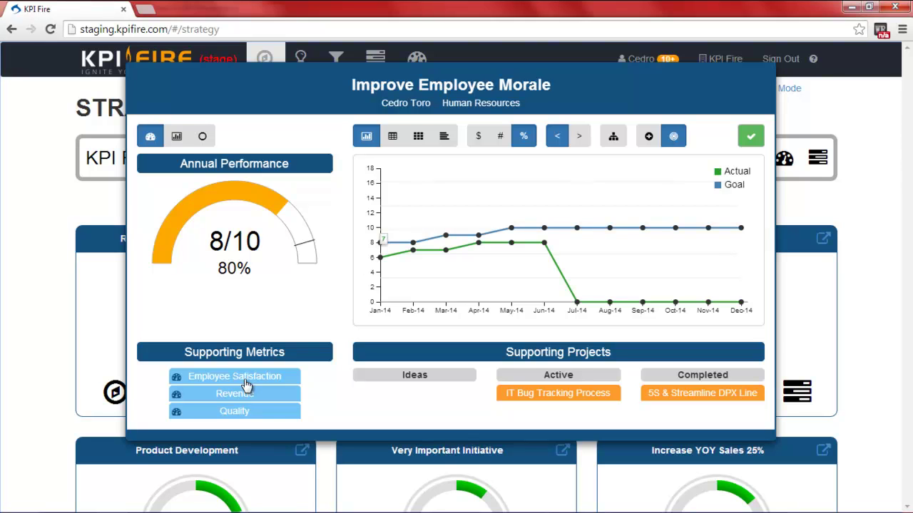
Preview Revenue, switch between table and line-chart views, and set the goal type to '>'
{"action": "left_click", "coordinate": [281, 399]}
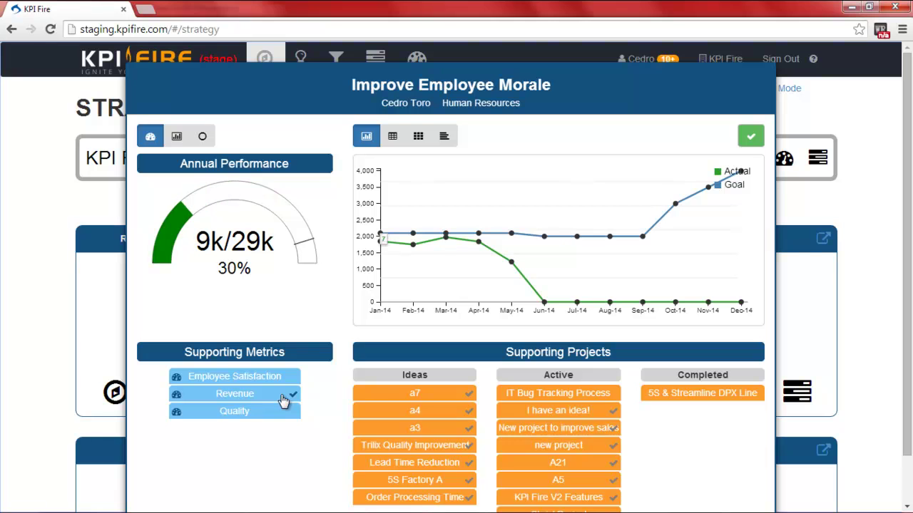
{"action": "left_click", "coordinate": [283, 400]}
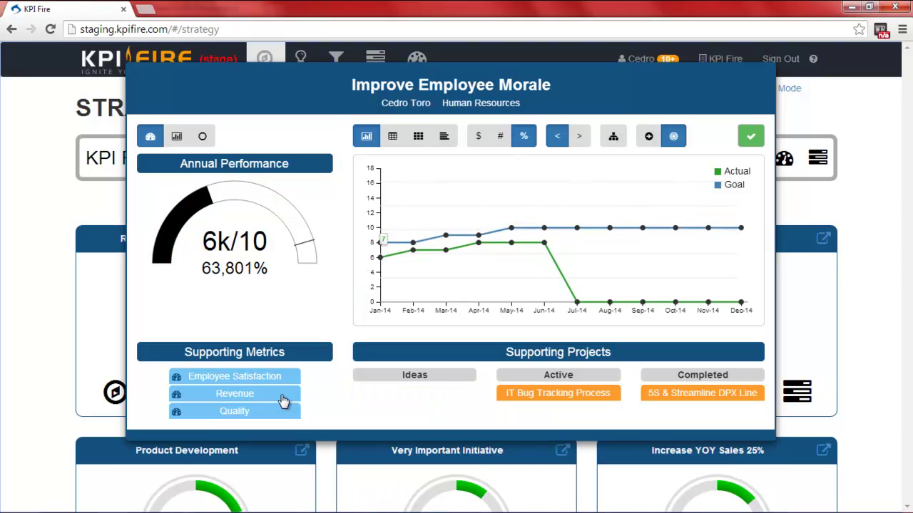
{"action": "left_click", "coordinate": [419, 138]}
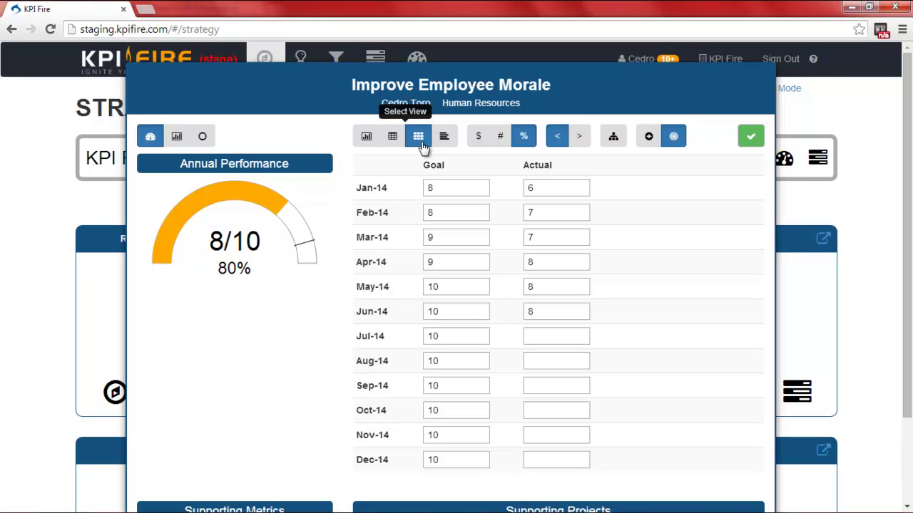
{"action": "left_click", "coordinate": [365, 138]}
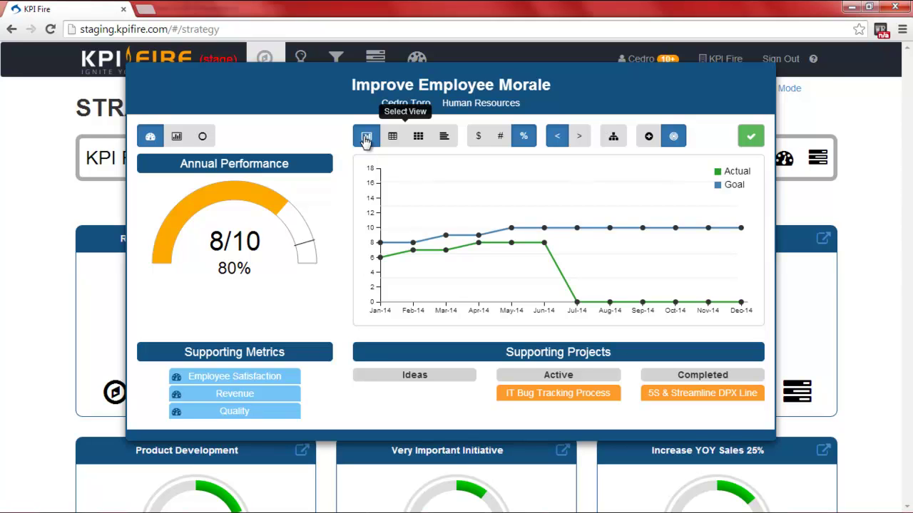
{"action": "left_click", "coordinate": [581, 140]}
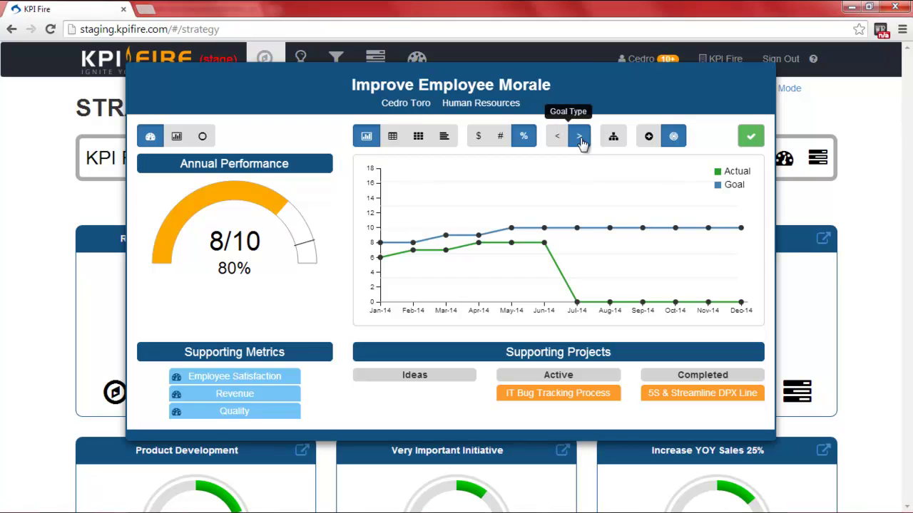